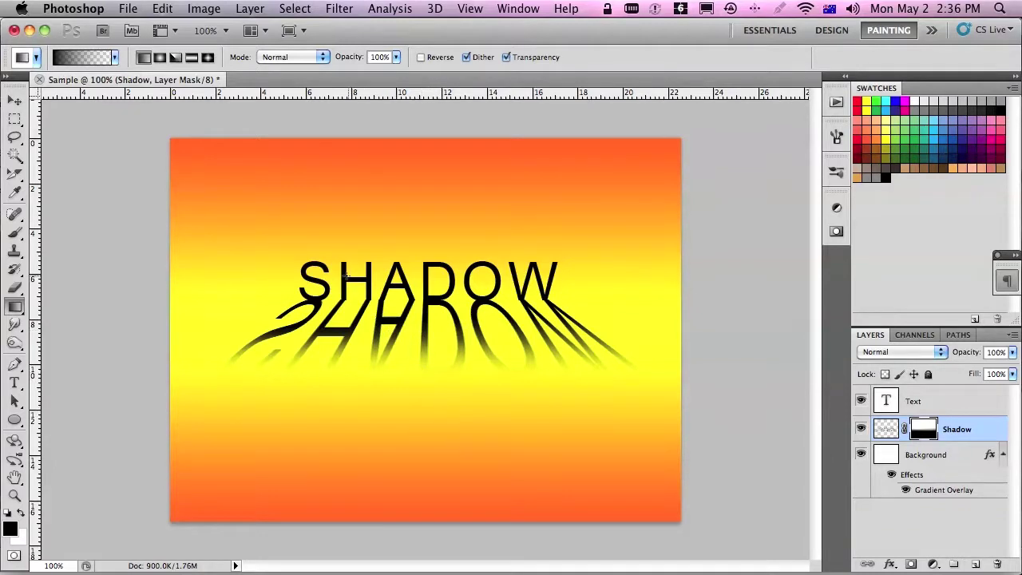
# Create a new blank 640 × 480 document from the Web preset.
pyautogui.click(128, 8)
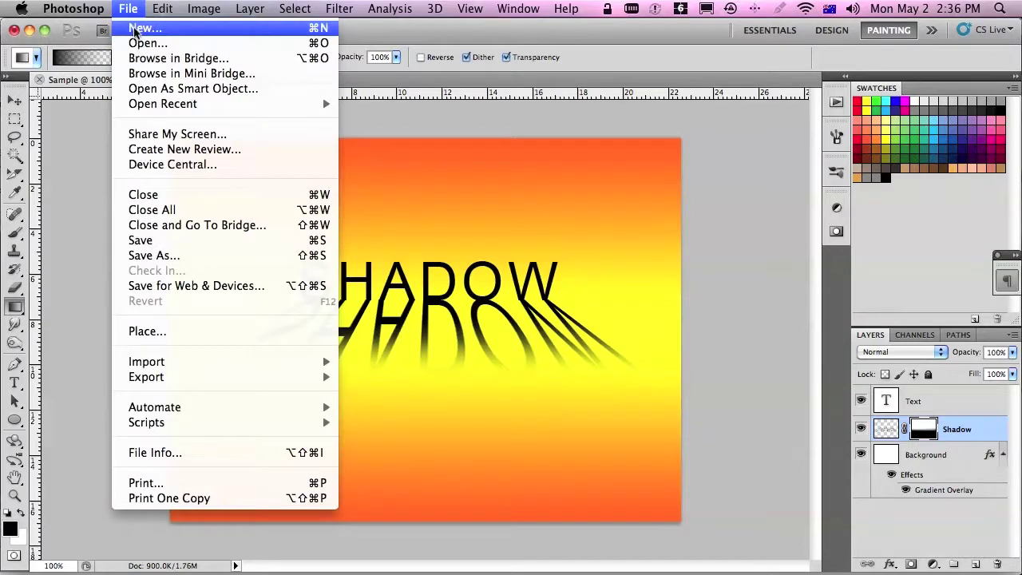
pyautogui.click(135, 28)
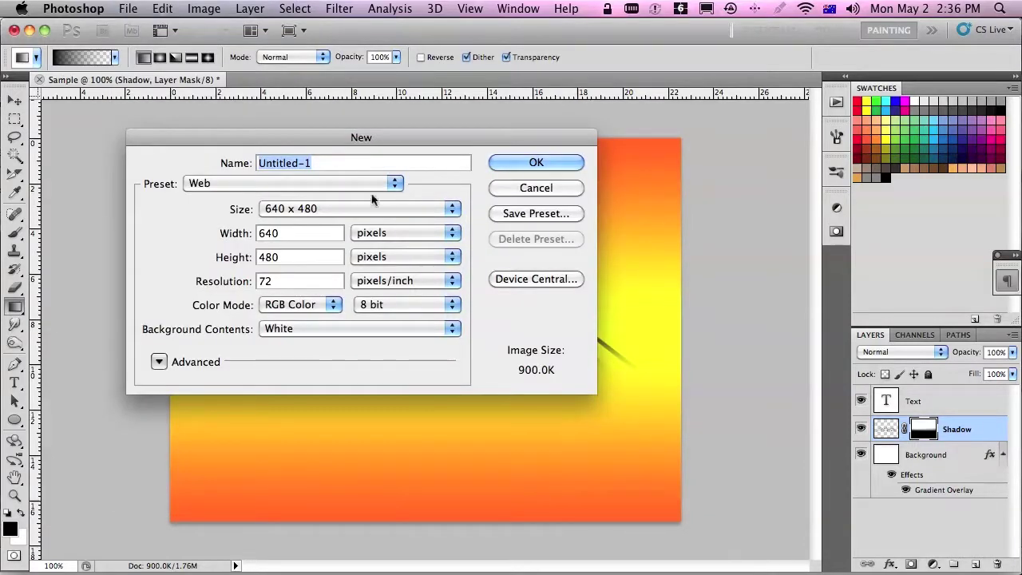
pyautogui.click(519, 163)
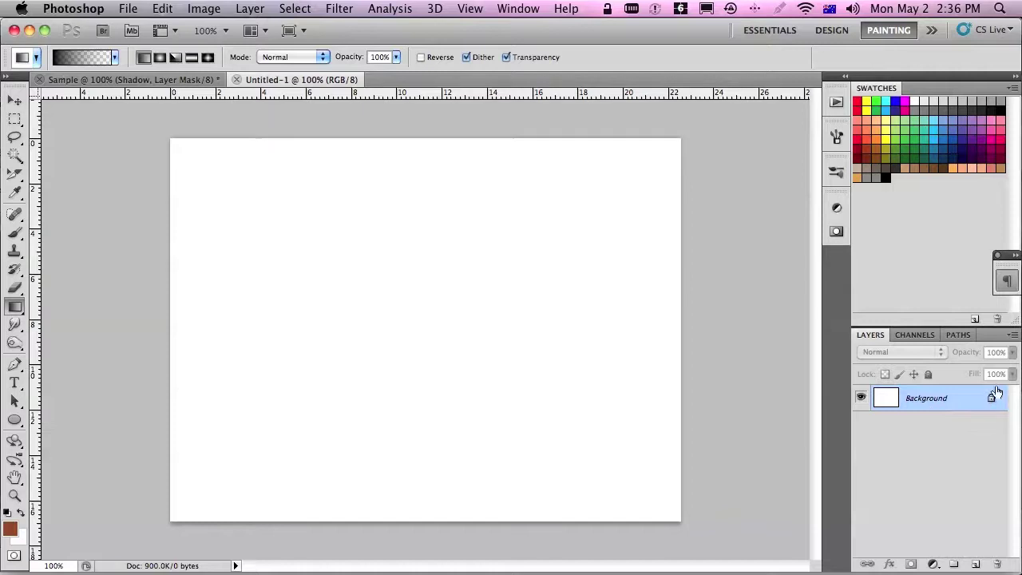
# Convert the locked background into an editable layer named Background.
pyautogui.doubleClick(930, 403)
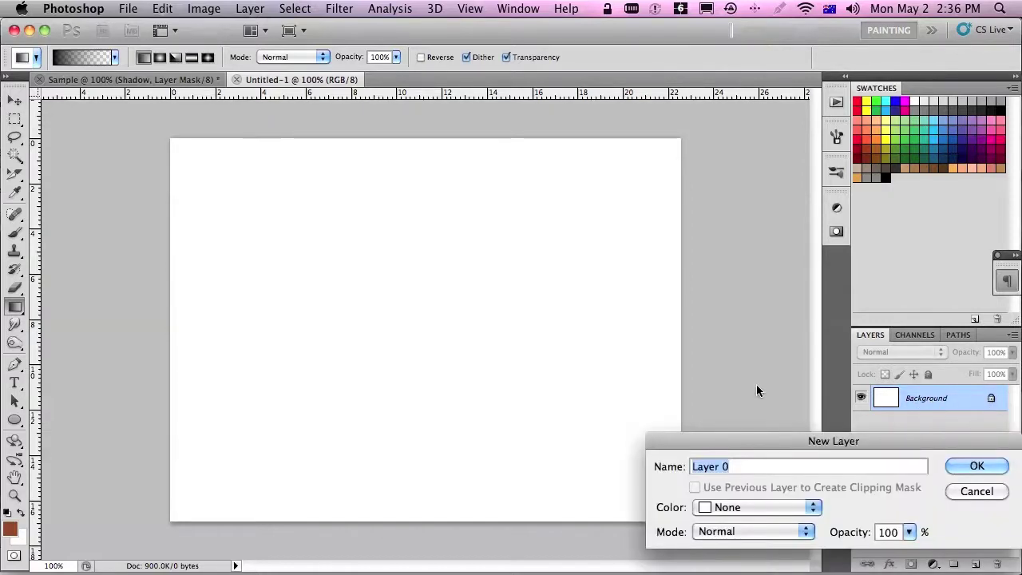
pyautogui.write('Background')
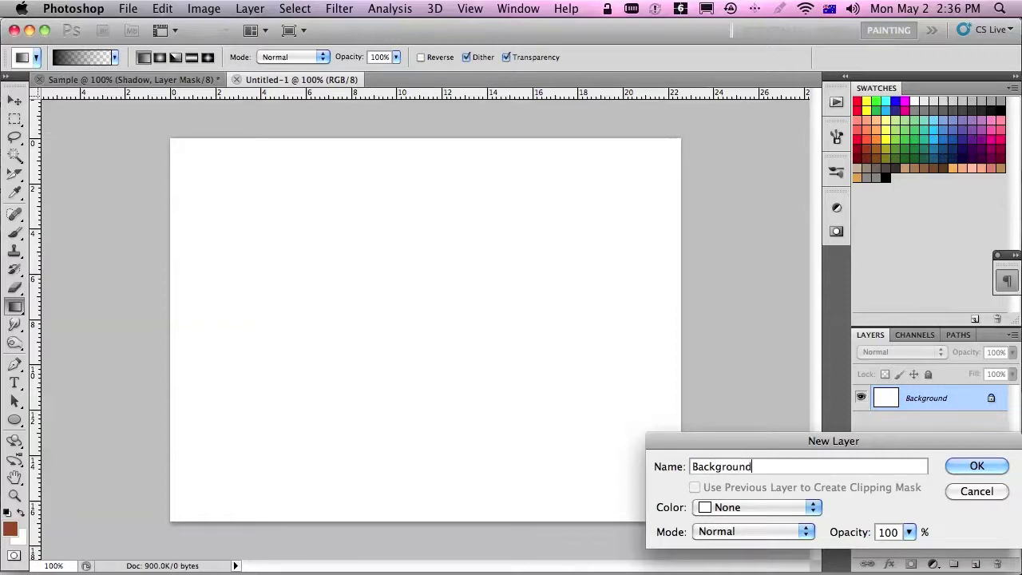
pyautogui.press('Return')
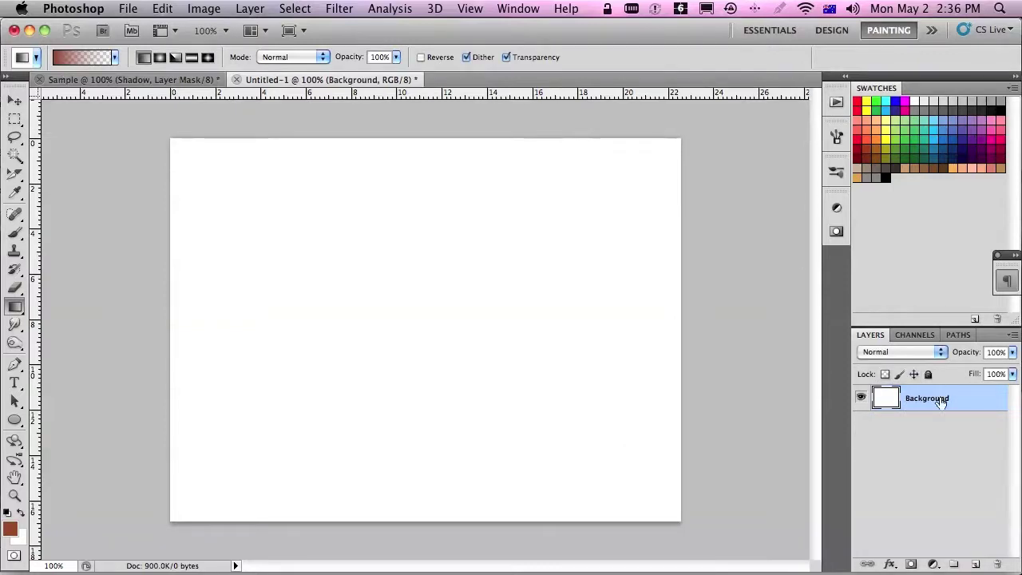
# Give the Background layer an Orange, Yellow, Orange Gradient Overlay style running vertically at 90°.
pyautogui.rightClick(896, 402)
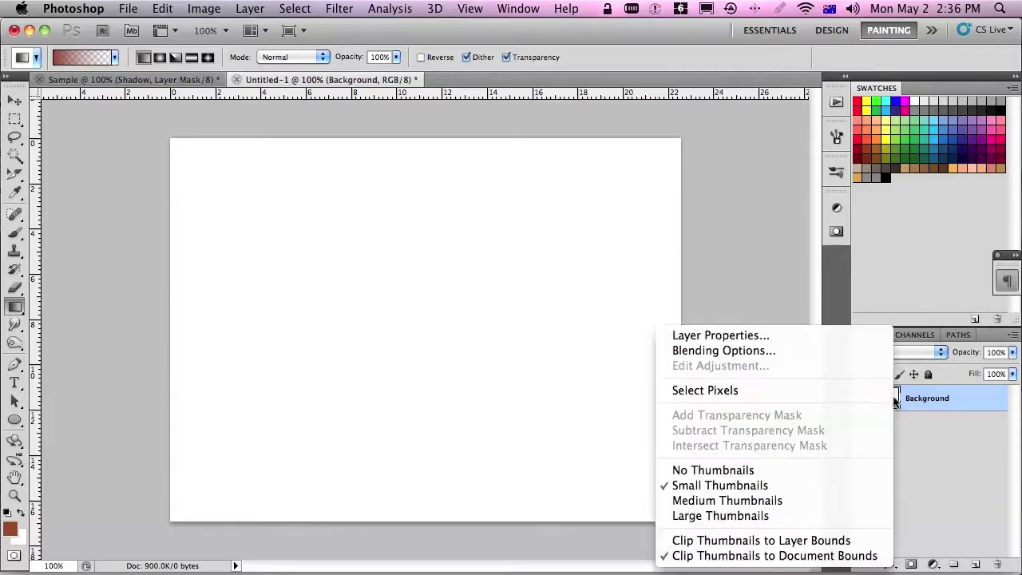
pyautogui.click(766, 352)
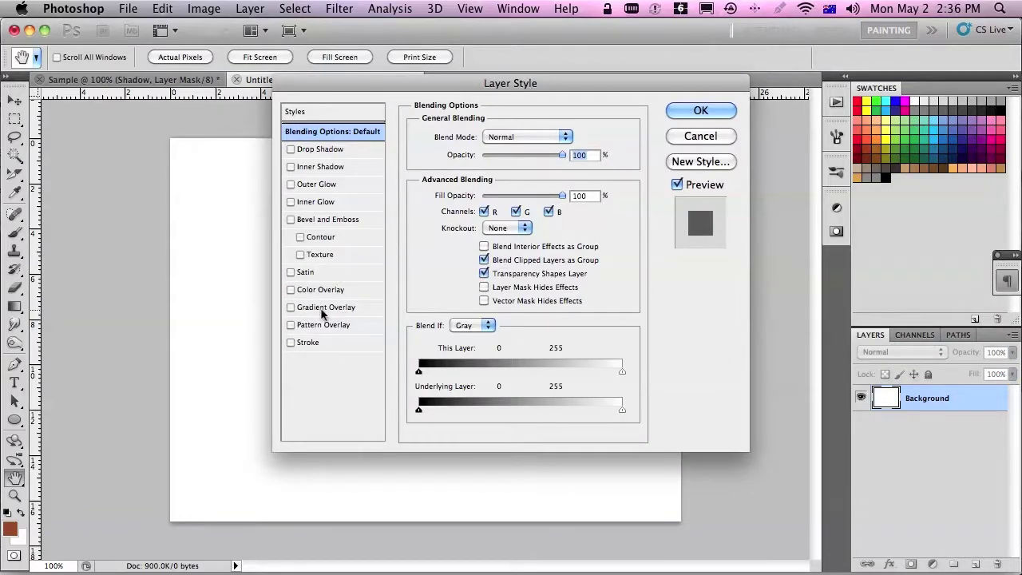
pyautogui.click(325, 312)
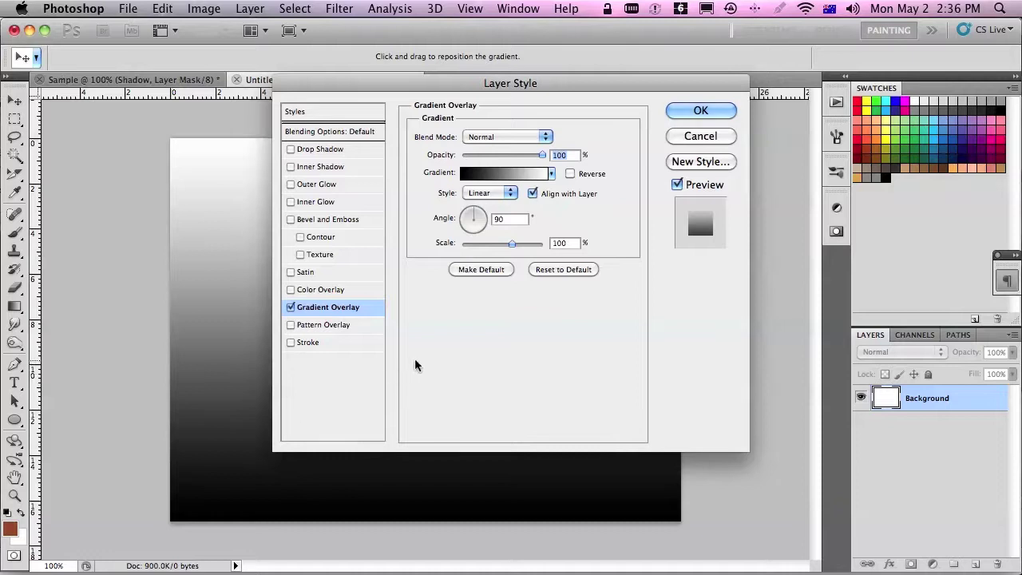
pyautogui.click(500, 179)
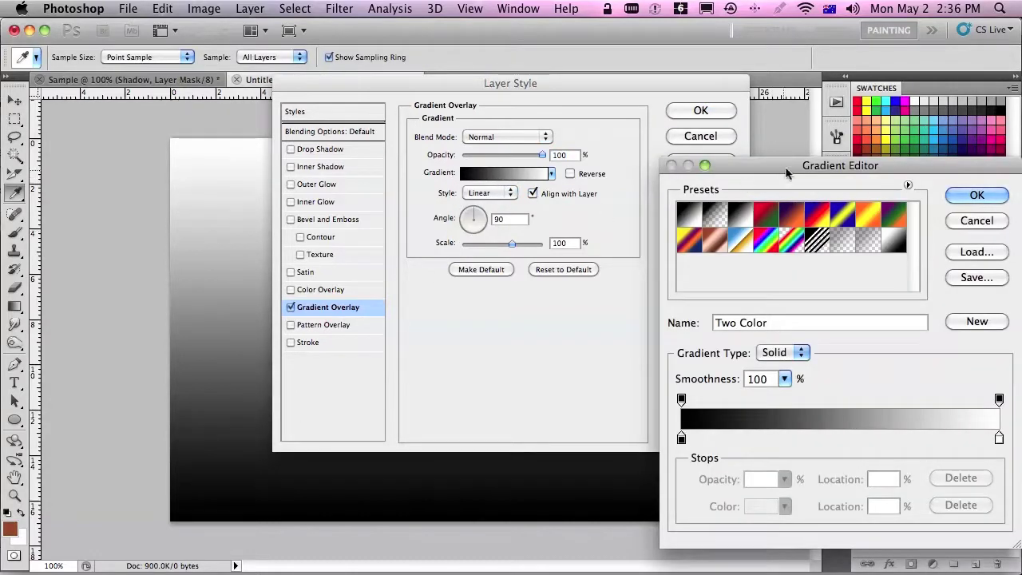
pyautogui.moveTo(787, 173); pyautogui.dragTo(427, 144)
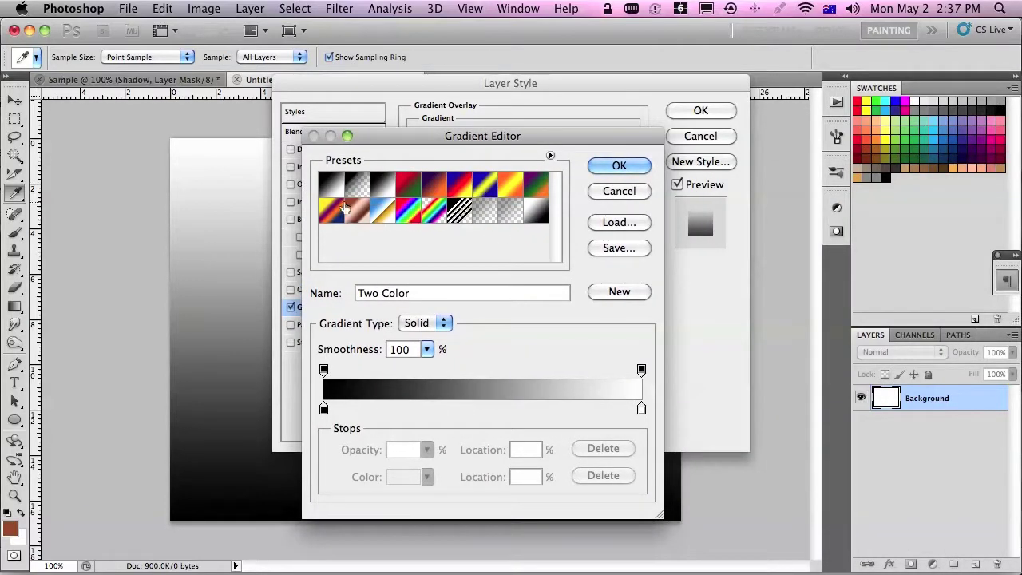
pyautogui.click(512, 185)
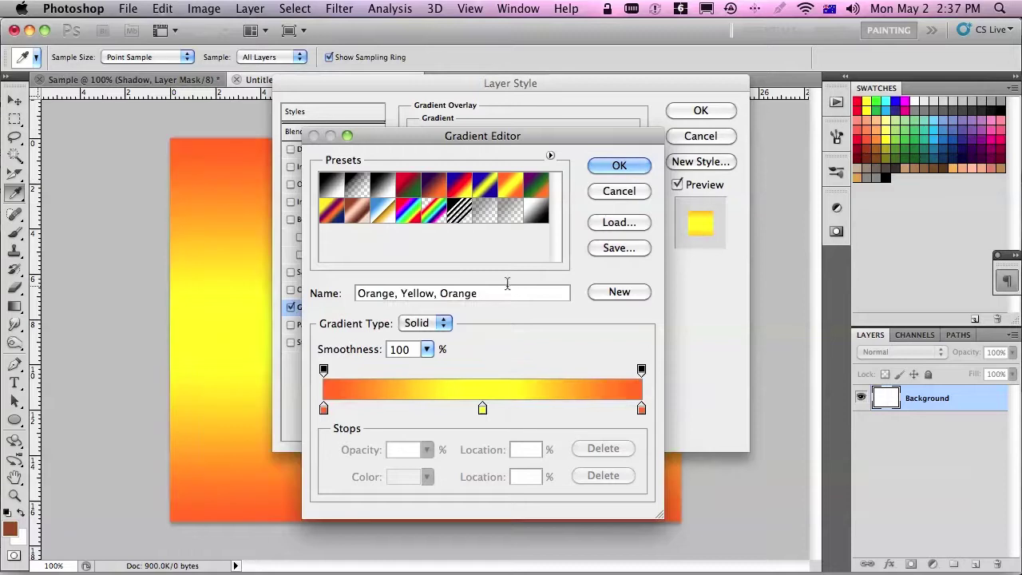
pyautogui.click(619, 166)
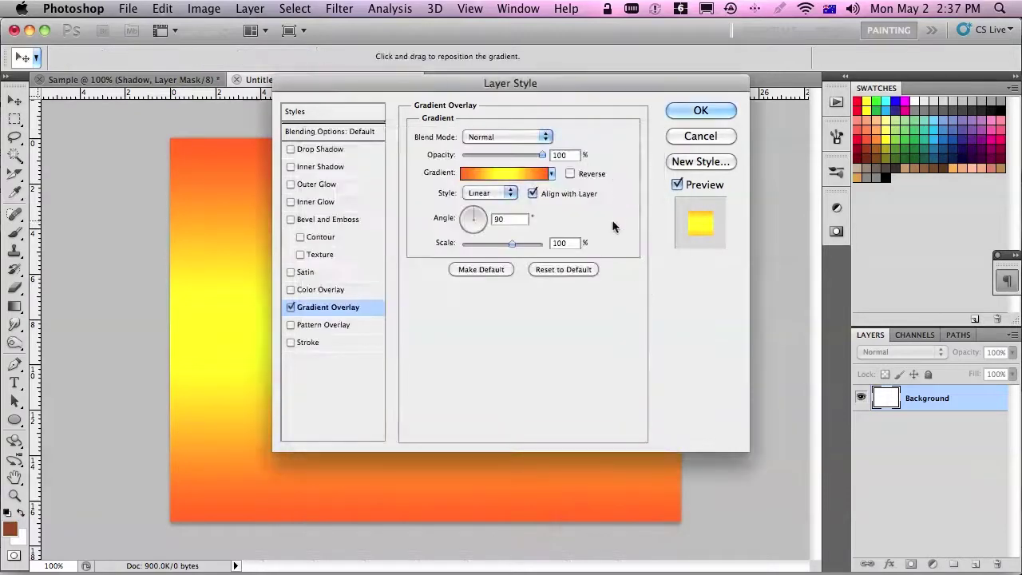
pyautogui.click(699, 111)
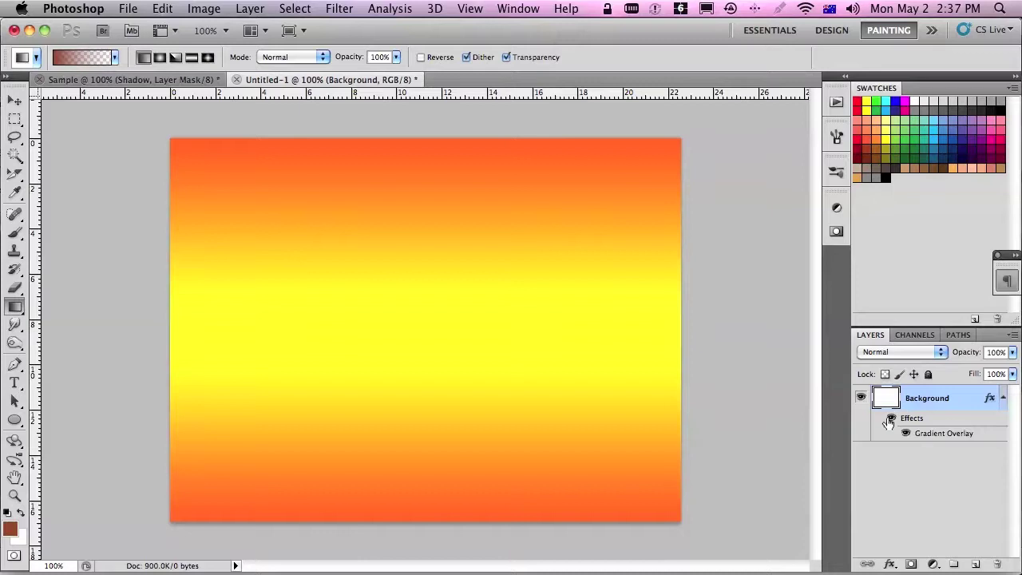
# Add a new layer above Background and name it Text.
pyautogui.click(975, 565)
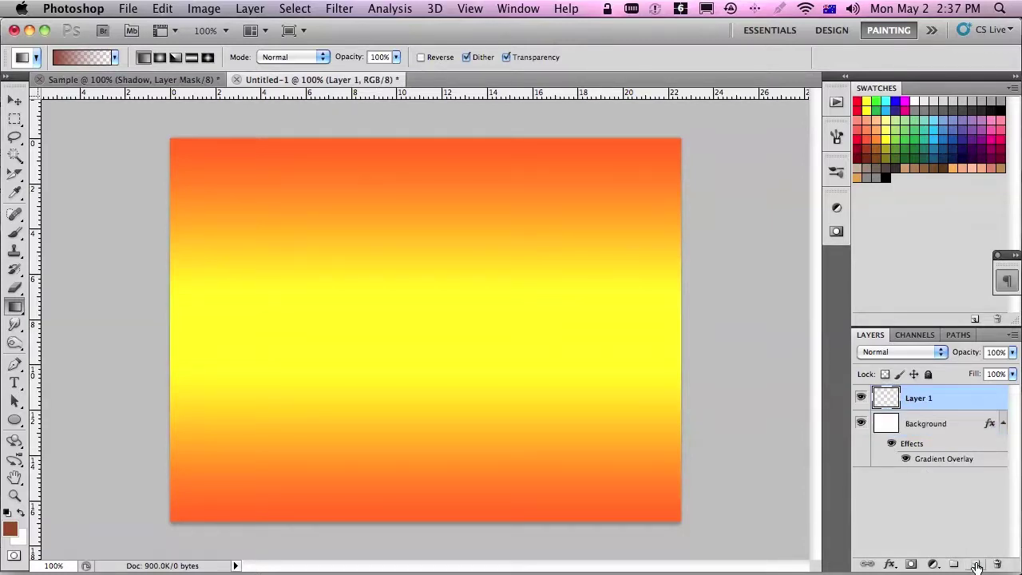
pyautogui.doubleClick(919, 397)
pyautogui.write('Text')
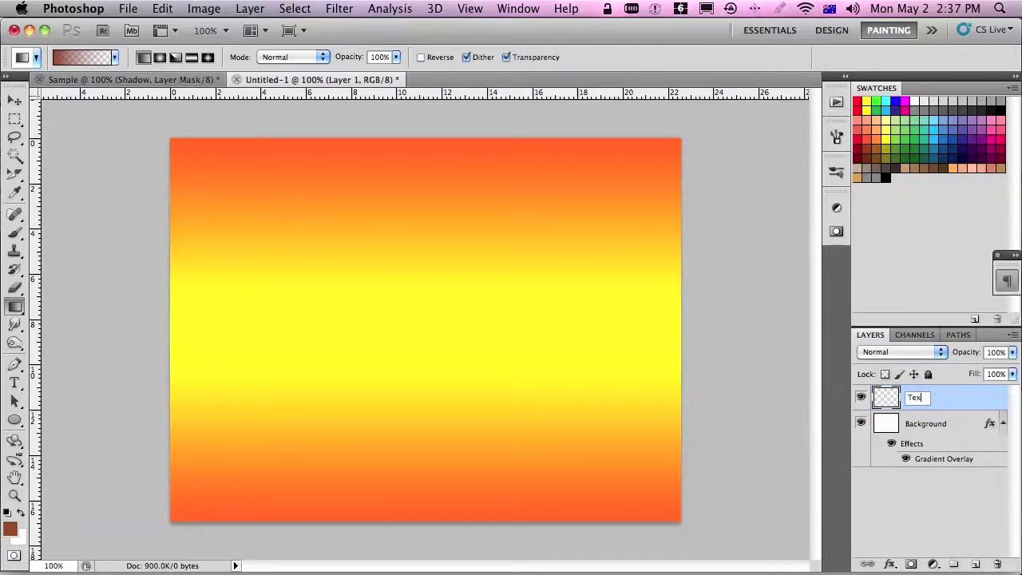
pyautogui.press('Return')
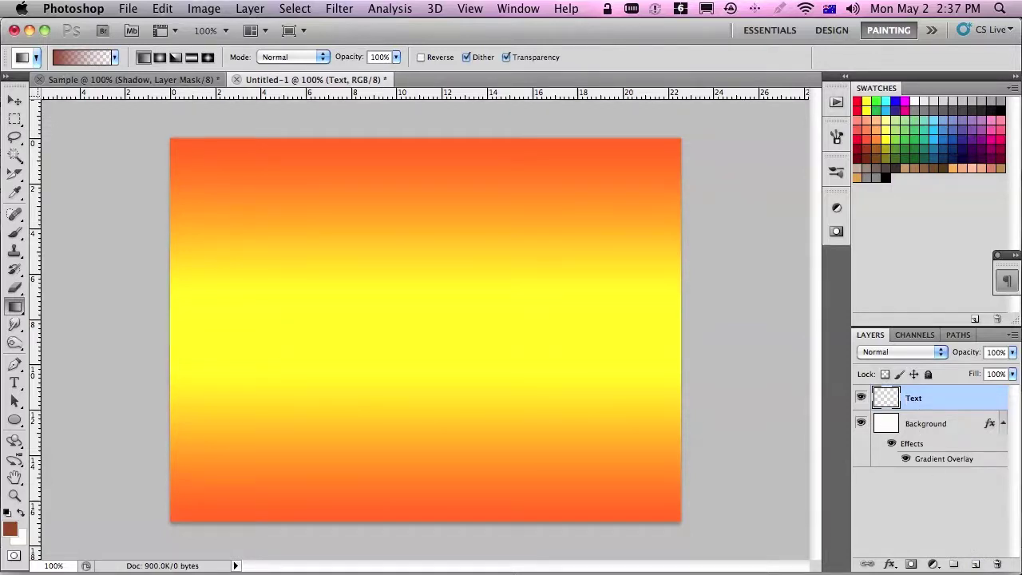
# Type SHADOW in black 18 pt Arial on the Text layer.
pyautogui.click(15, 384)
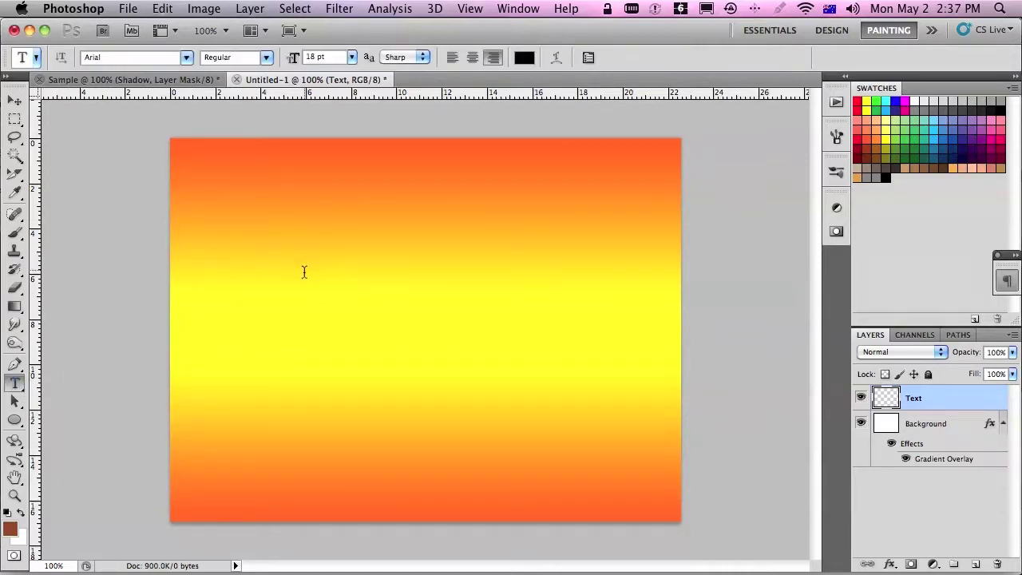
pyautogui.click(7, 512)
pyautogui.click(329, 287)
pyautogui.write('SHD')
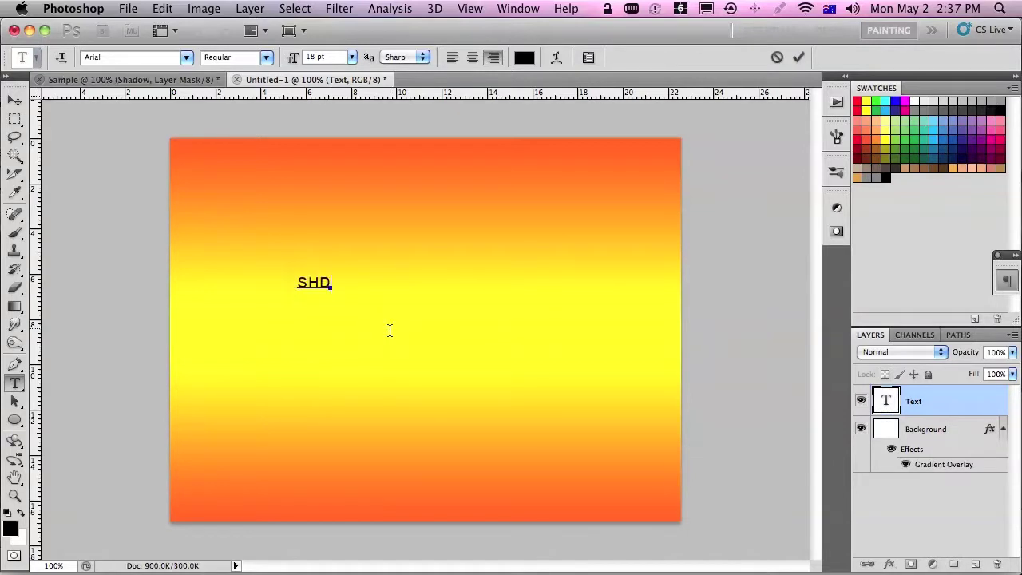
pyautogui.write('OW')
pyautogui.press('BackSpace')
pyautogui.press('BackSpace')
pyautogui.press('BackSpace')
pyautogui.write('ADOW')
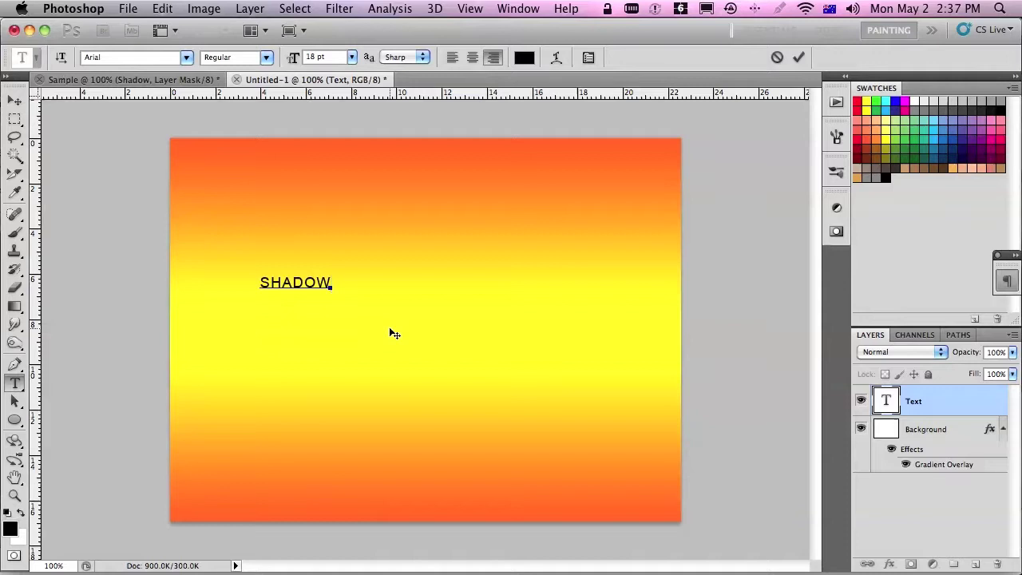
# Scale the SHADOW text to about 361% and position it just above the canvas centre.
pyautogui.click(15, 102)
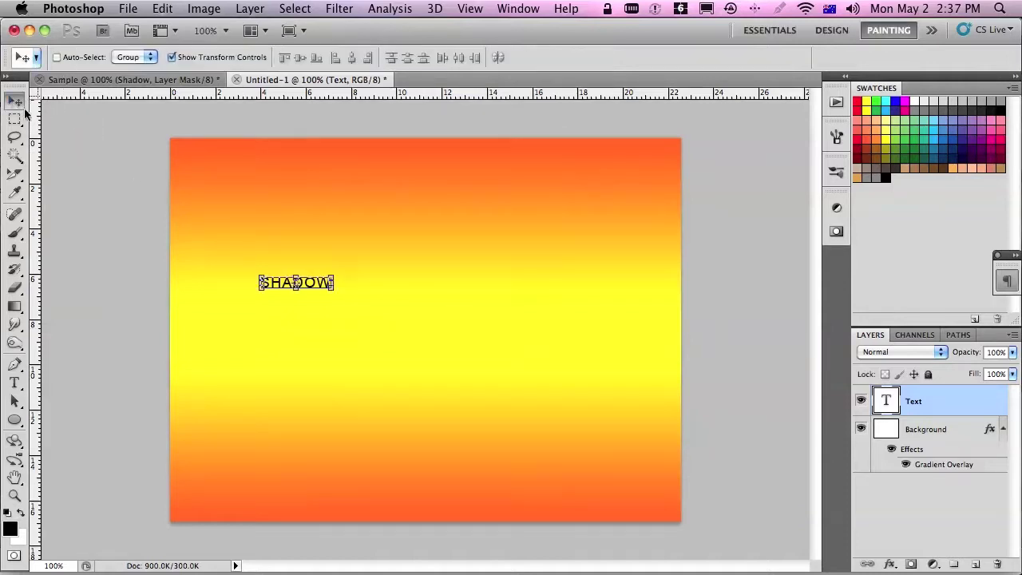
pyautogui.moveTo(319, 286); pyautogui.dragTo(440, 289)
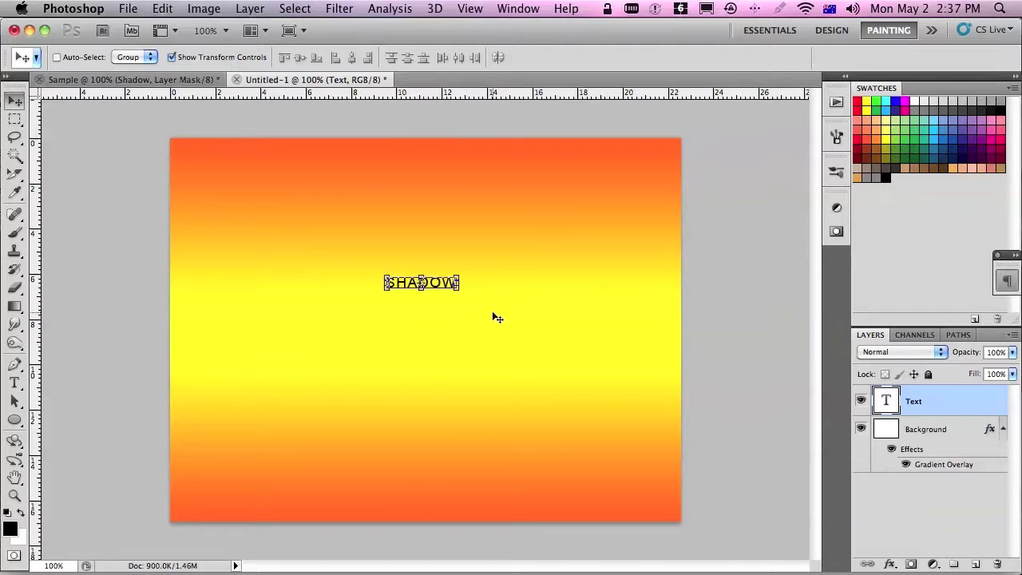
pyautogui.click(458, 289)
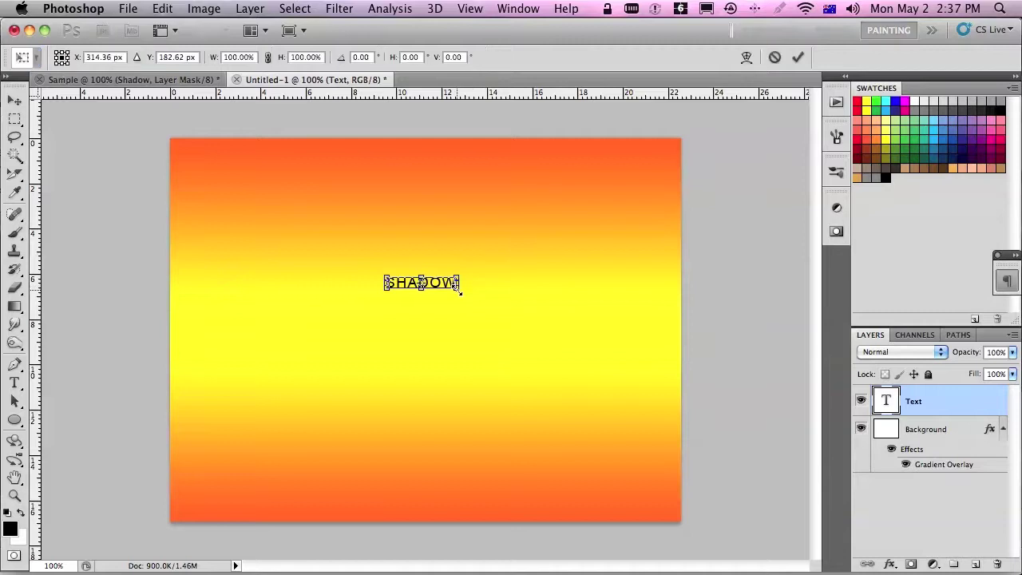
pyautogui.moveTo(458, 290); pyautogui.dragTo(625, 404)
pyautogui.moveTo(540, 309); pyautogui.dragTo(457, 290)
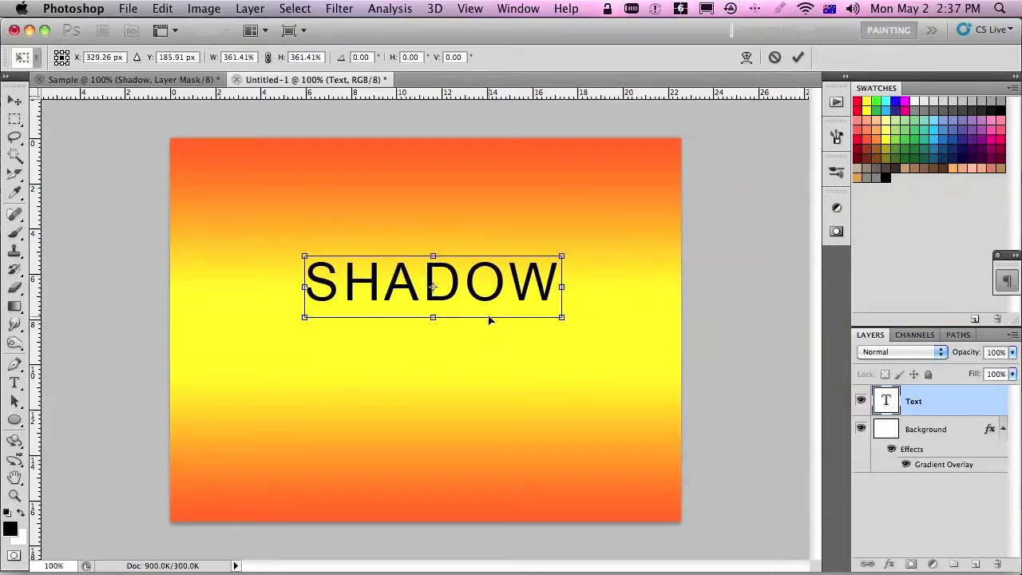
pyautogui.press('Return')
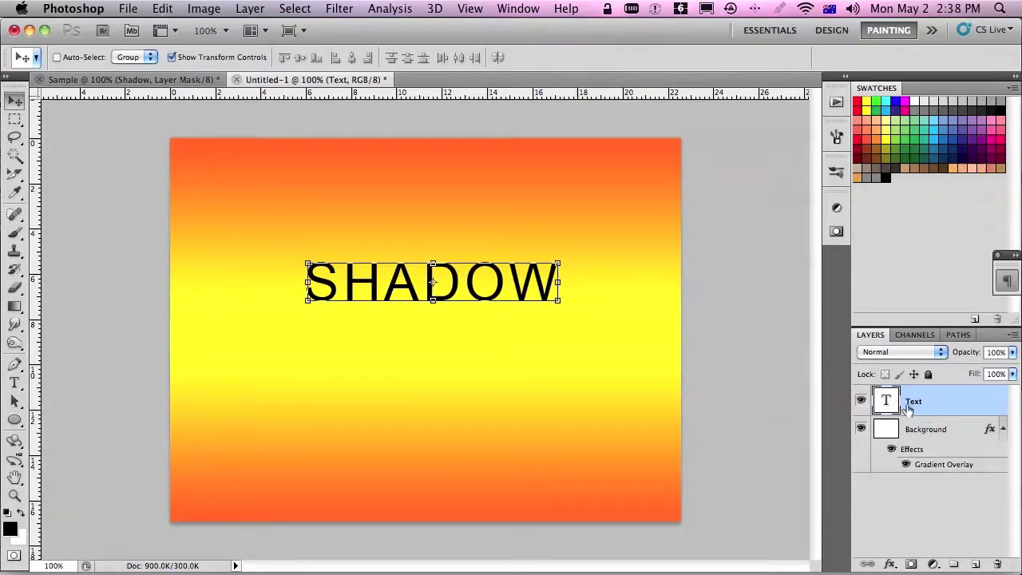
# Duplicate the Text layer as Shadow, place it below Text, and shift it slightly down.
pyautogui.moveTo(886, 402); pyautogui.dragTo(977, 565)
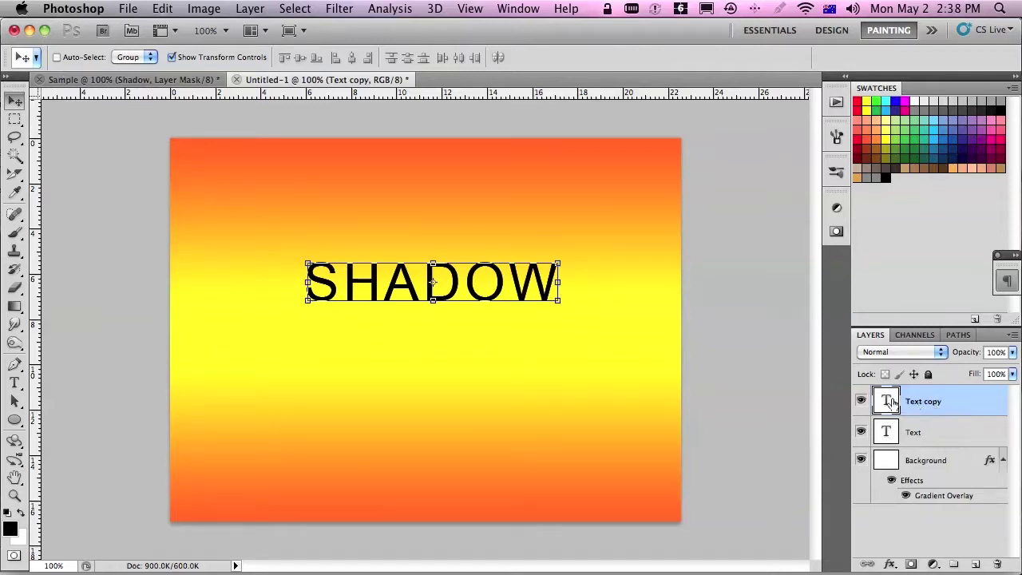
pyautogui.doubleClick(923, 402)
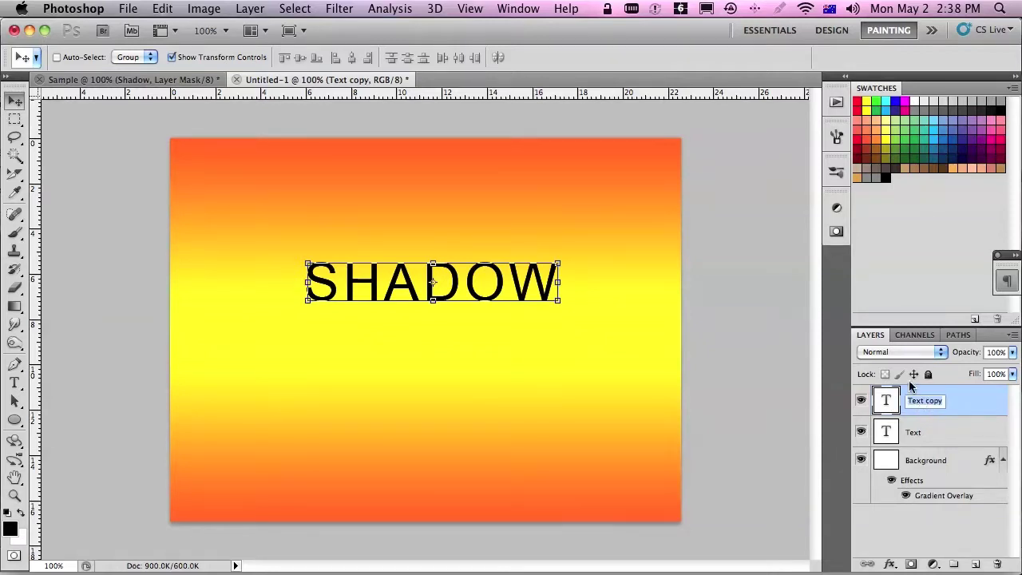
pyautogui.write('Shadow')
pyautogui.press('Return')
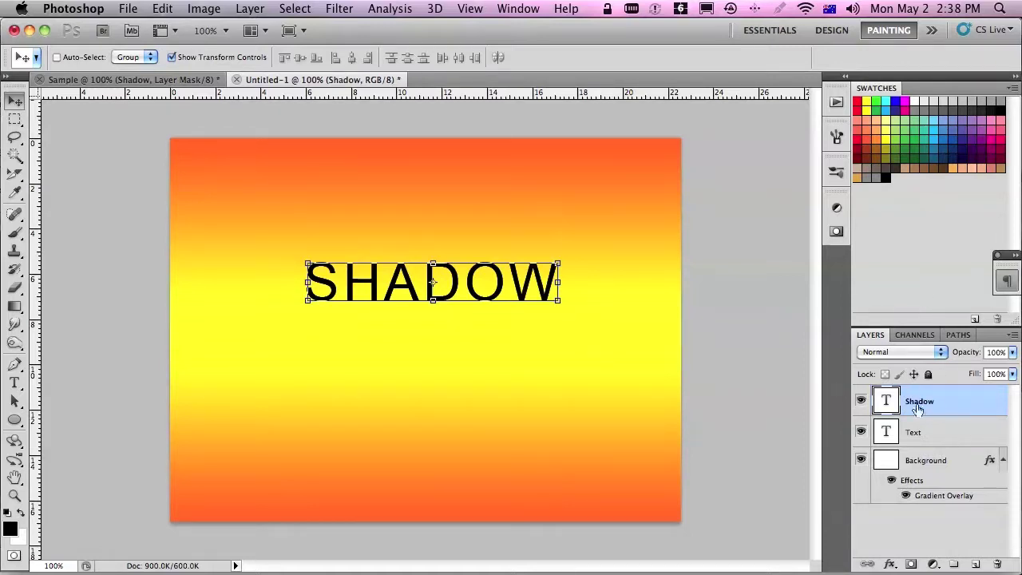
pyautogui.moveTo(887, 401); pyautogui.dragTo(883, 443)
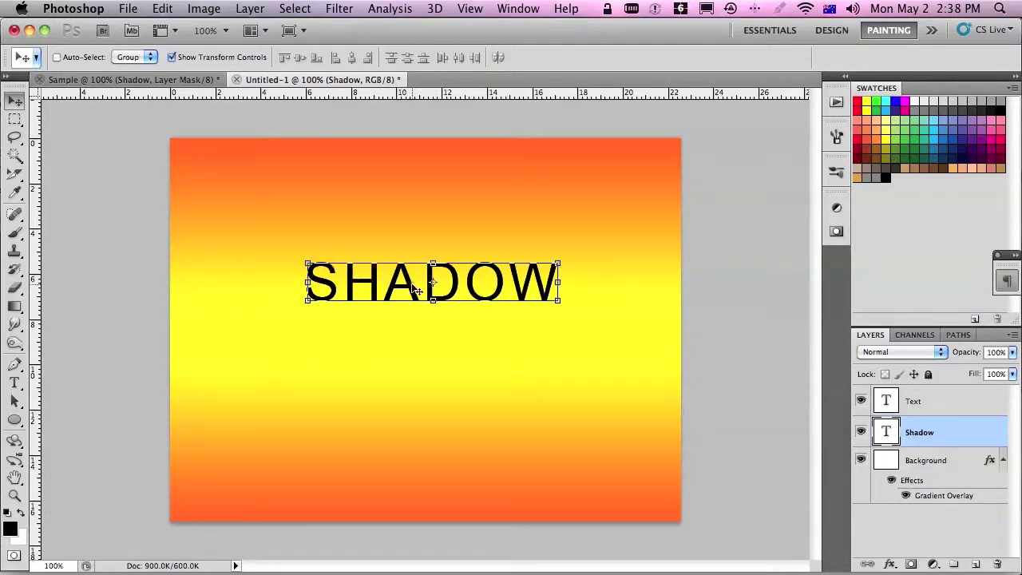
pyautogui.moveTo(414, 292); pyautogui.dragTo(415, 318)
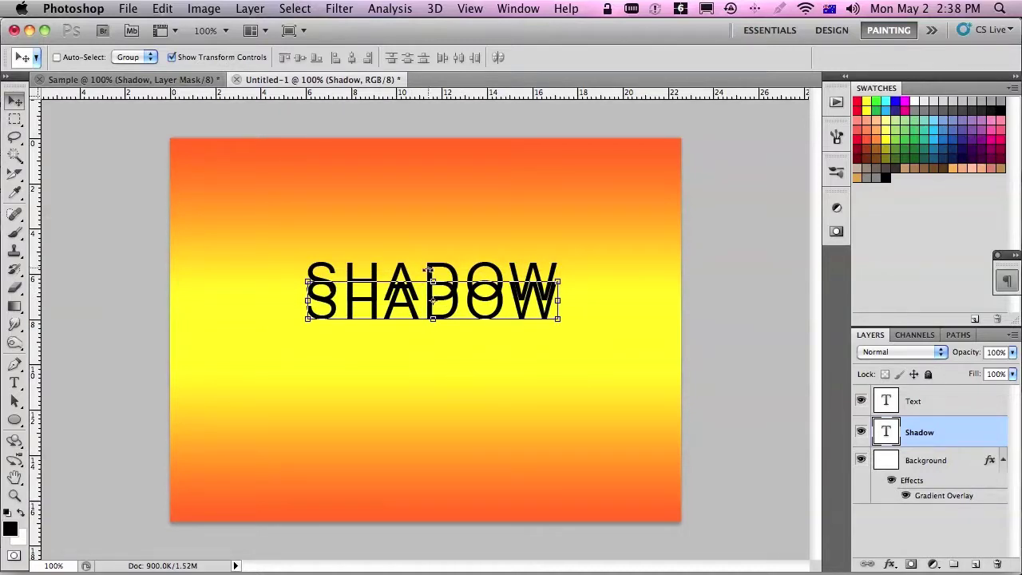
# Flip the Shadow copy vertically, stretch it taller, and set it directly beneath SHADOW.
pyautogui.click(162, 9)
pyautogui.moveTo(234, 367)
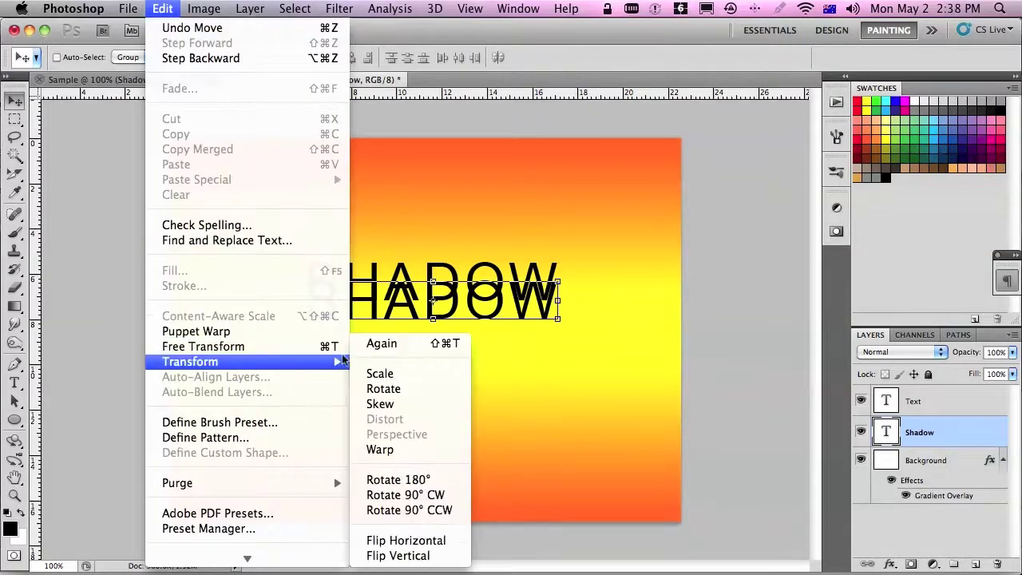
pyautogui.click(402, 556)
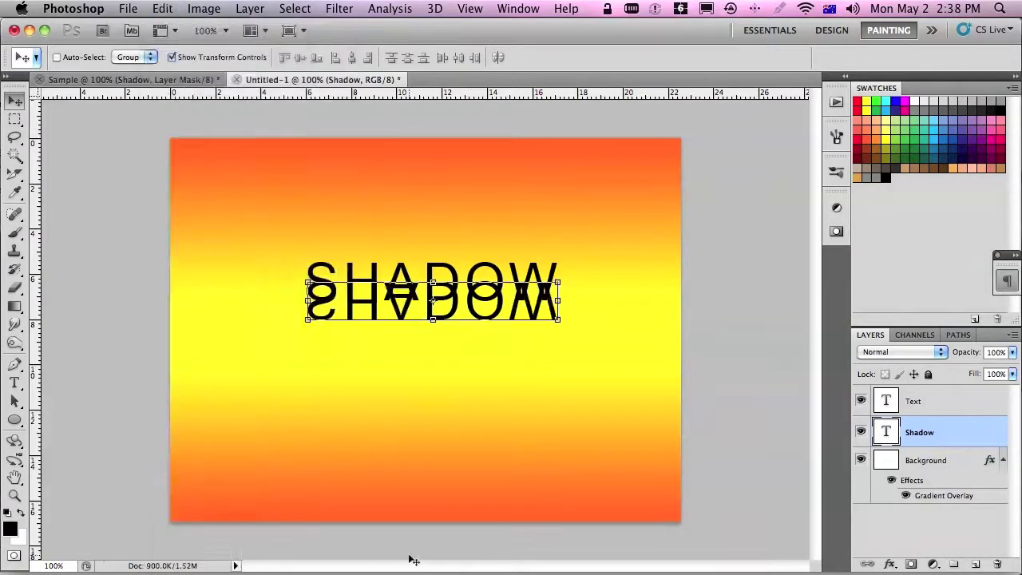
pyautogui.moveTo(401, 309); pyautogui.dragTo(431, 328)
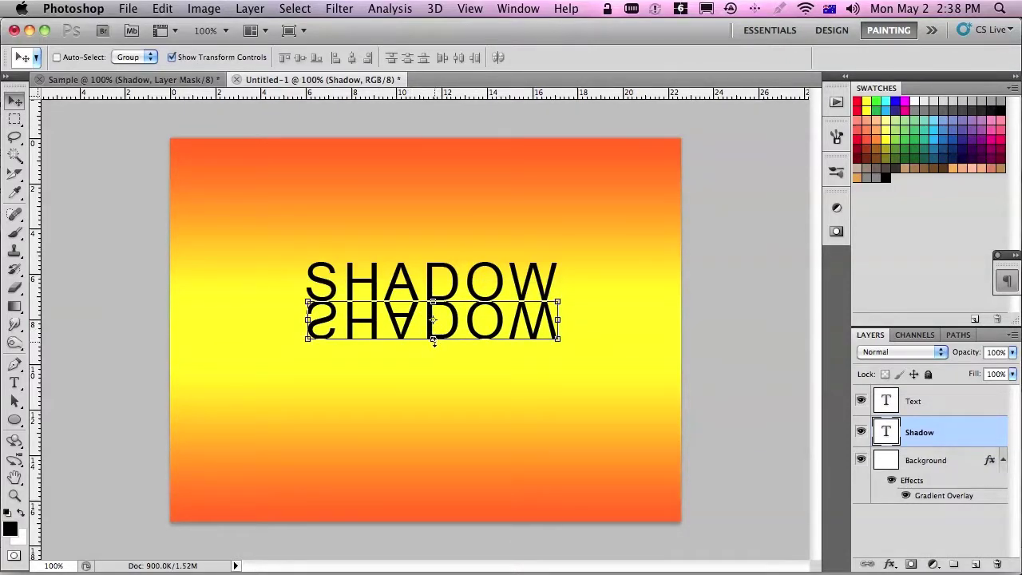
pyautogui.moveTo(433, 339); pyautogui.dragTo(434, 437)
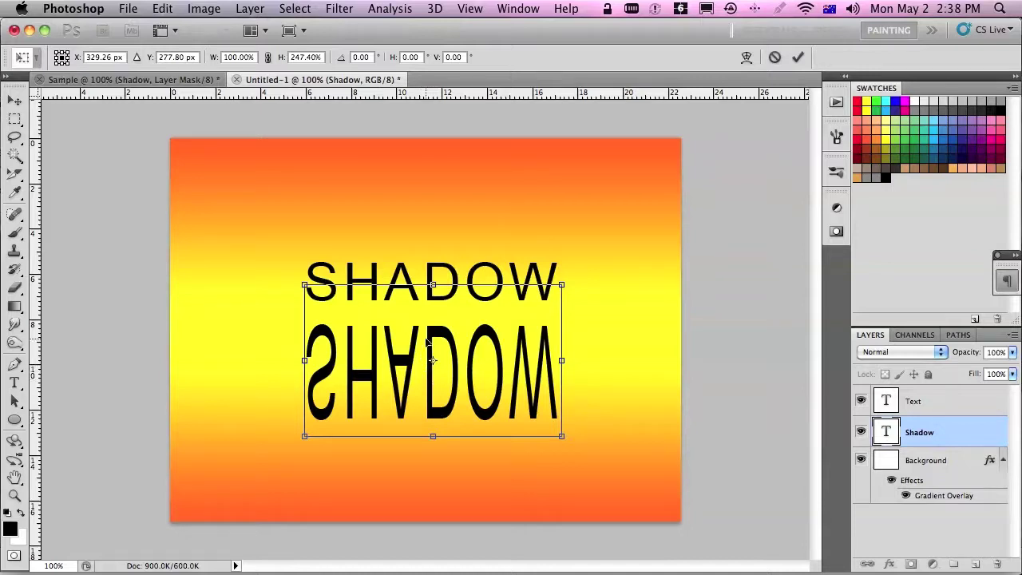
pyautogui.moveTo(431, 385); pyautogui.dragTo(442, 342)
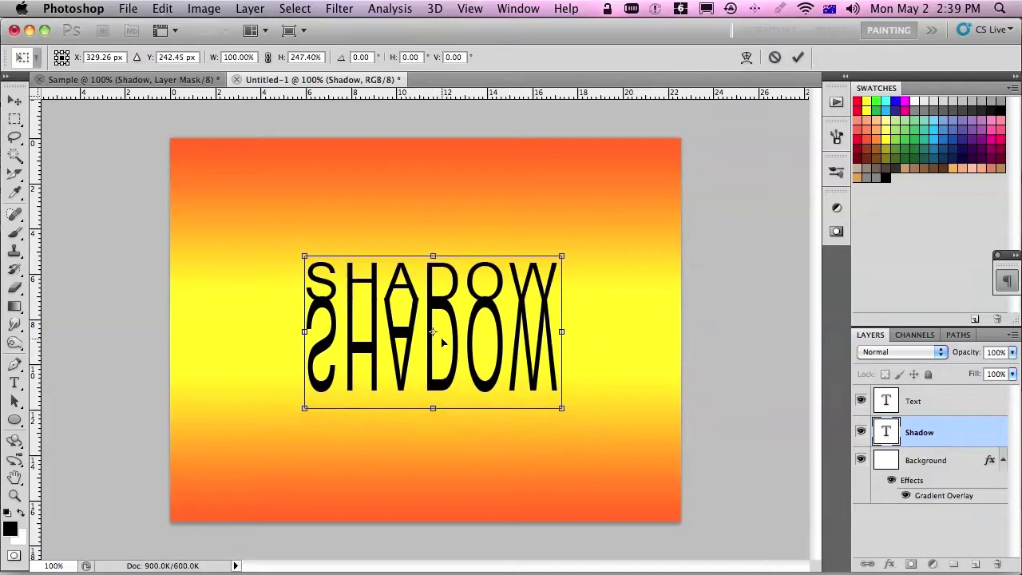
pyautogui.press('Down')
pyautogui.press('Down')
pyautogui.press('Down')
pyautogui.press('Down')
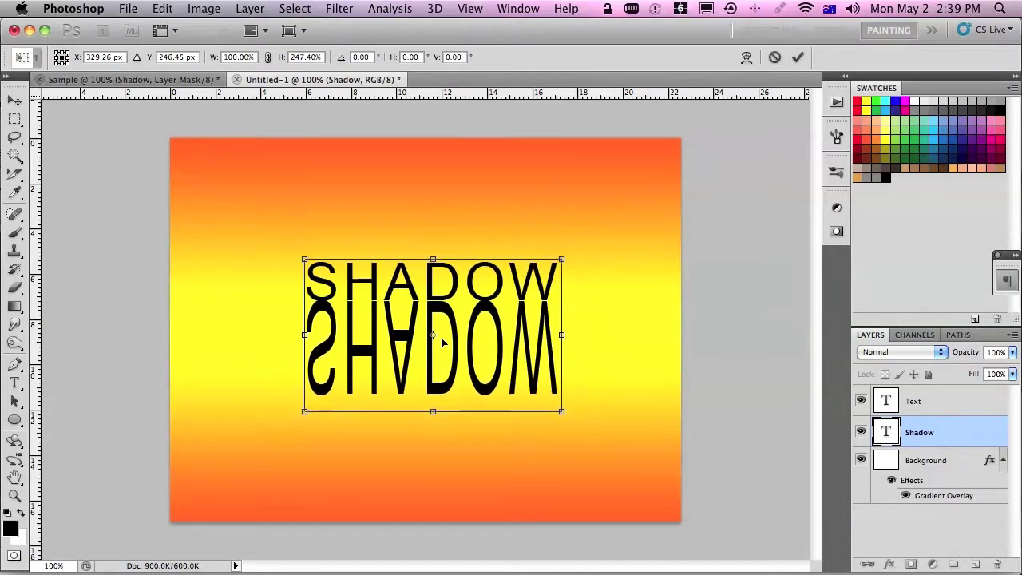
pyautogui.press('Return')
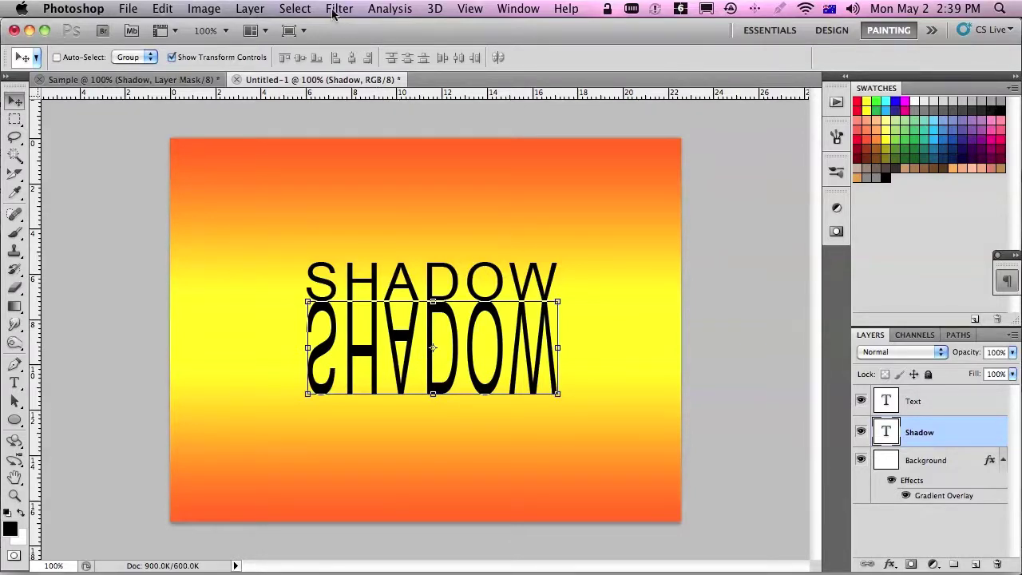
# Rasterize the Shadow type layer with Layer > Rasterize > Layer.
pyautogui.click(257, 9)
pyautogui.moveTo(294, 318)
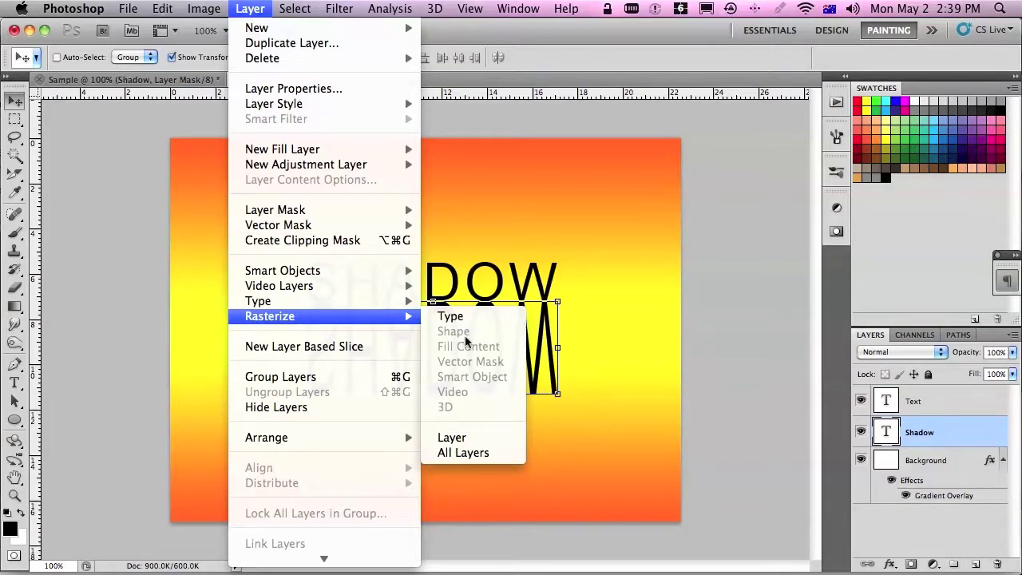
pyautogui.click(468, 442)
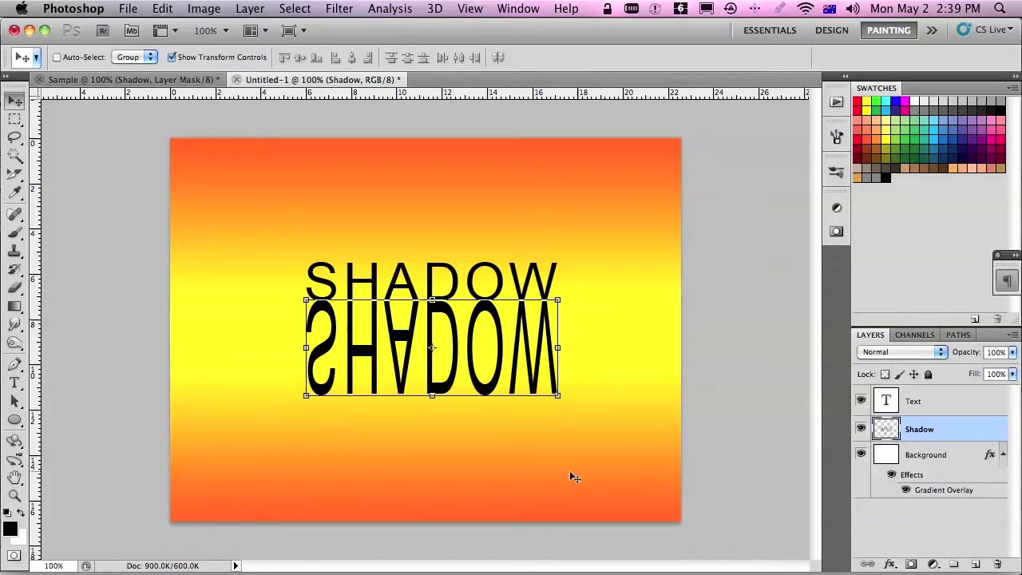
# Apply a Perspective transform that splays the reflection's base to about 178% width.
pyautogui.click(162, 10)
pyautogui.moveTo(215, 361)
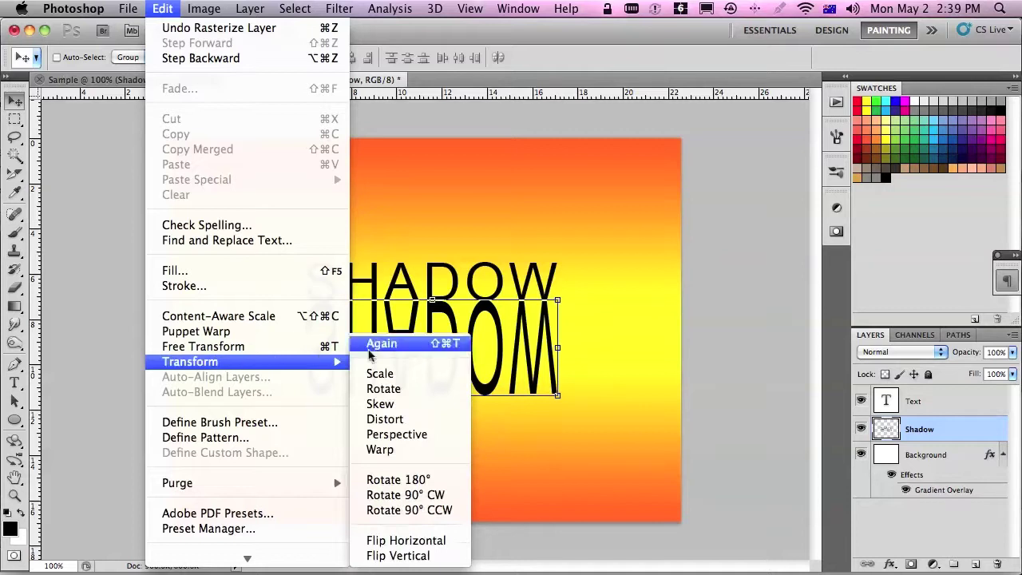
pyautogui.click(388, 434)
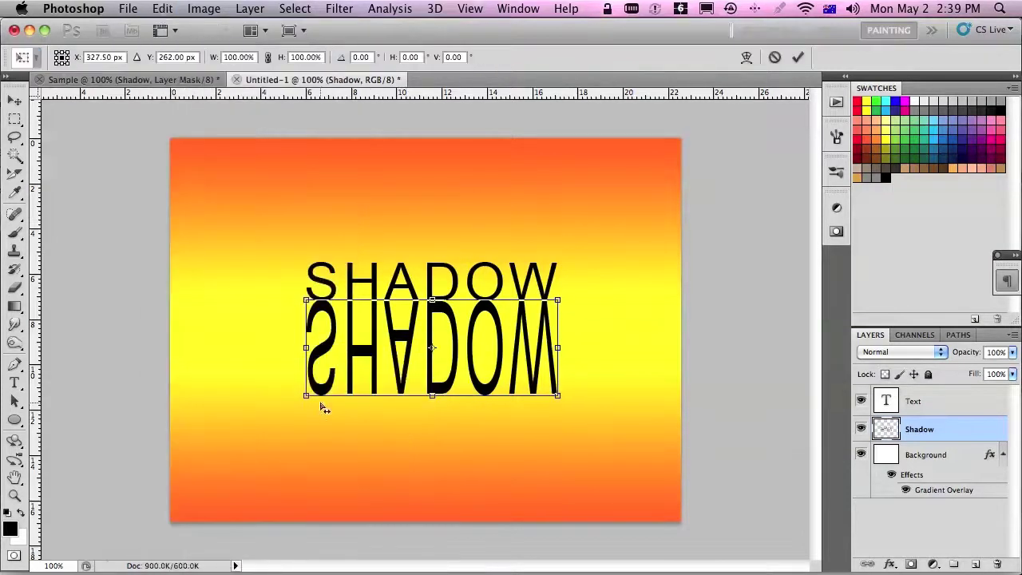
pyautogui.moveTo(308, 398); pyautogui.dragTo(207, 396)
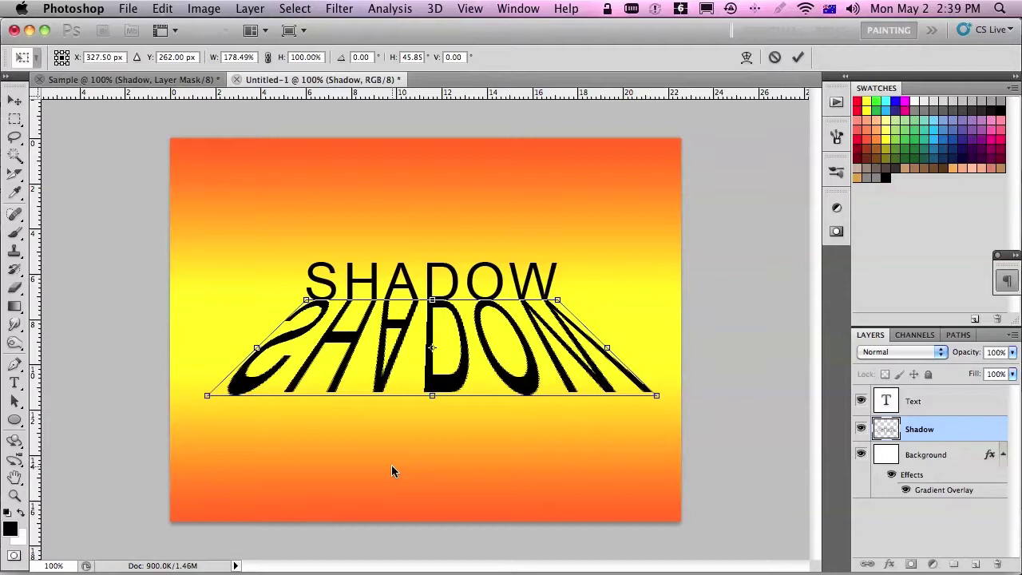
pyautogui.press('Return')
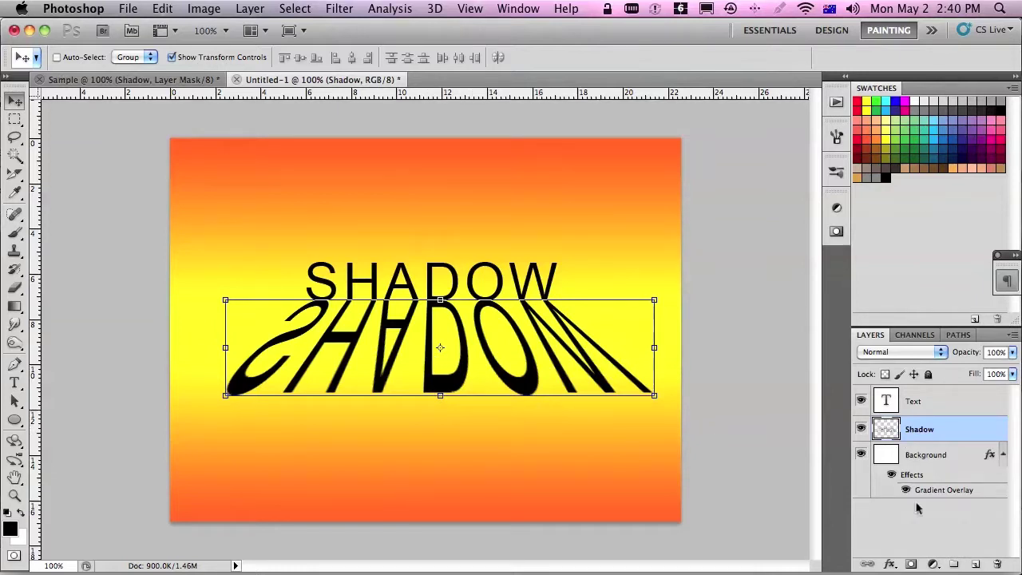
# Mask the Shadow layer with a Foreground to Transparent gradient so the reflection fades toward its base.
pyautogui.click(911, 565)
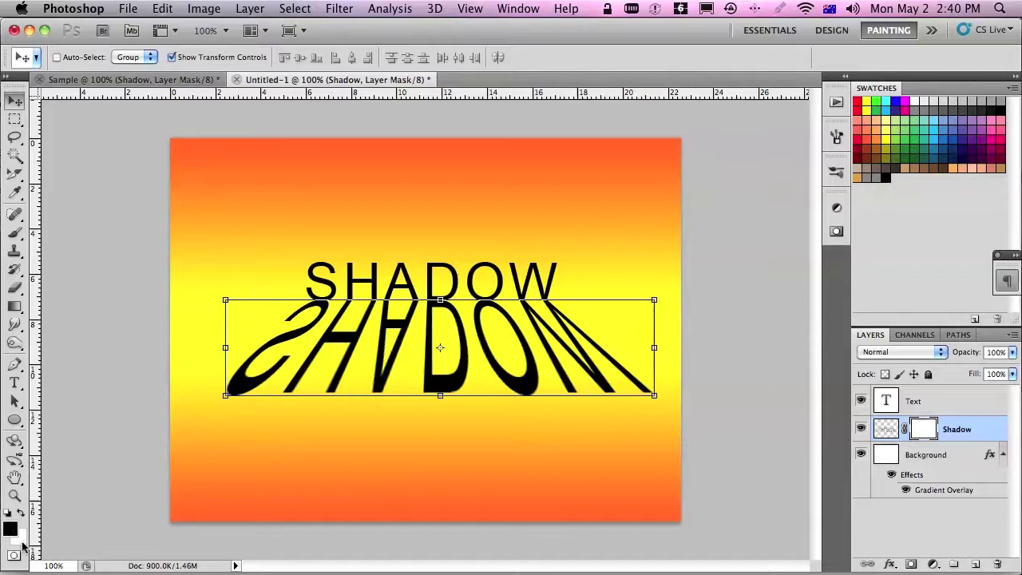
pyautogui.click(15, 307)
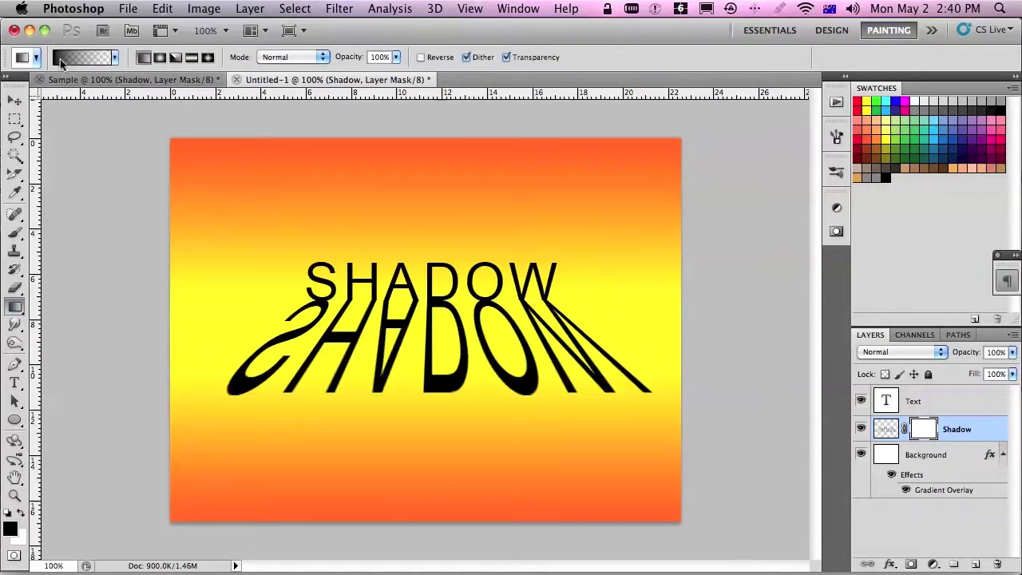
pyautogui.click(115, 57)
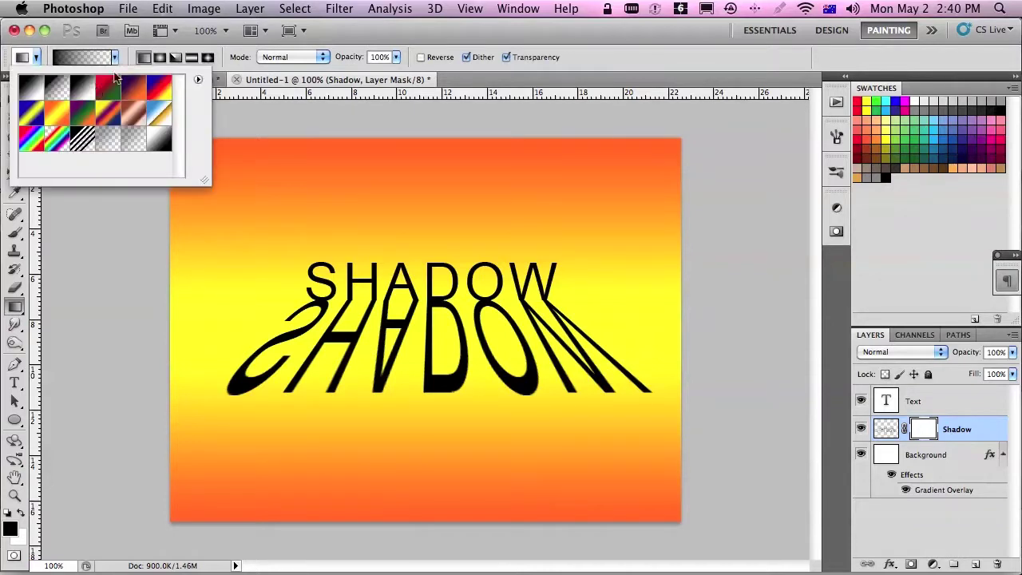
pyautogui.click(60, 92)
pyautogui.doubleClick(57, 90)
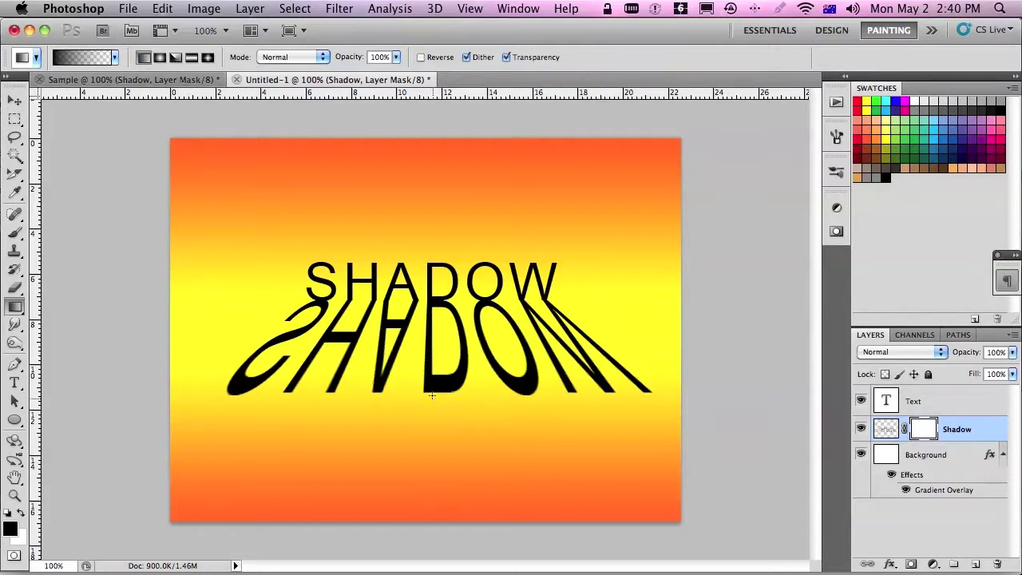
pyautogui.moveTo(432, 395); pyautogui.dragTo(431, 305)
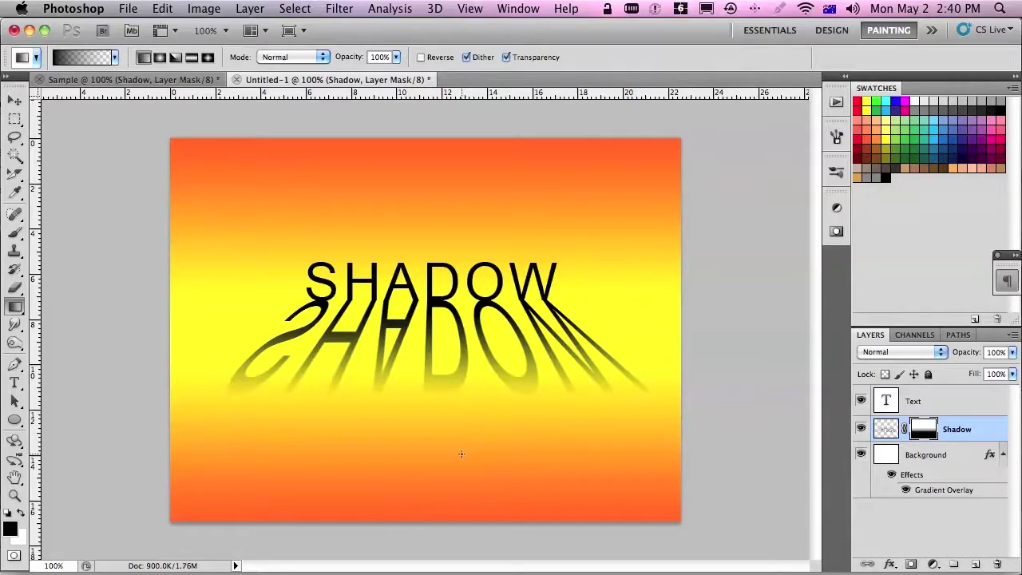
pyautogui.moveTo(443, 388); pyautogui.dragTo(443, 364)
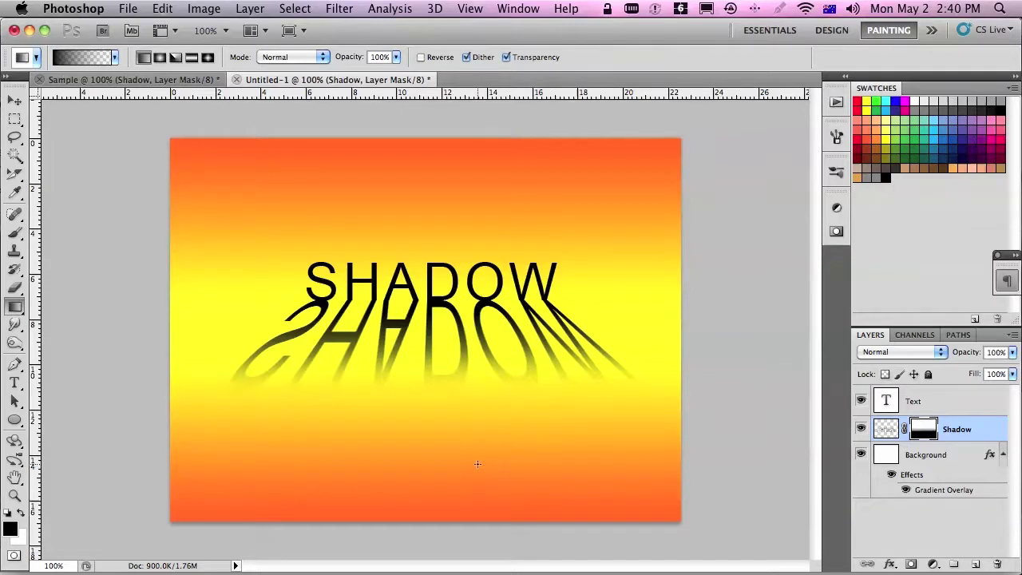